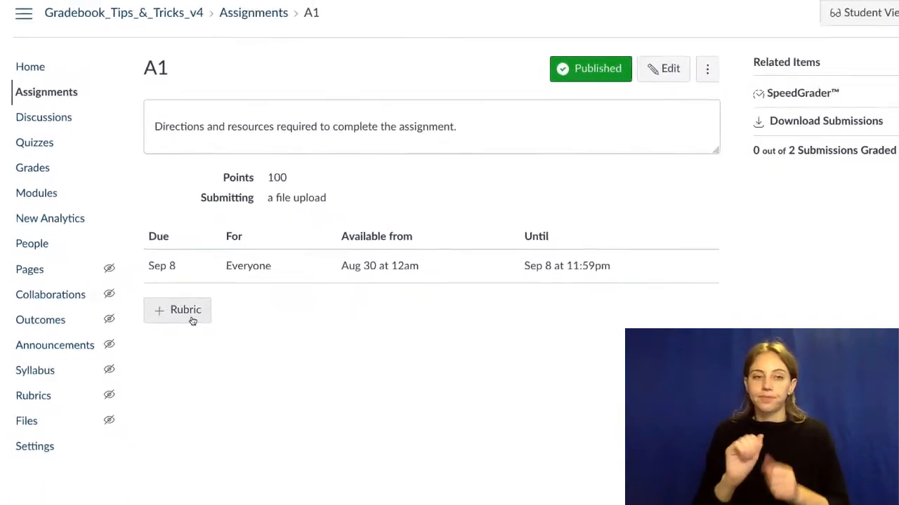
- Add a rubric to assignment A1 and set the first criterion's description to "Use of Sources"
click(175, 299)
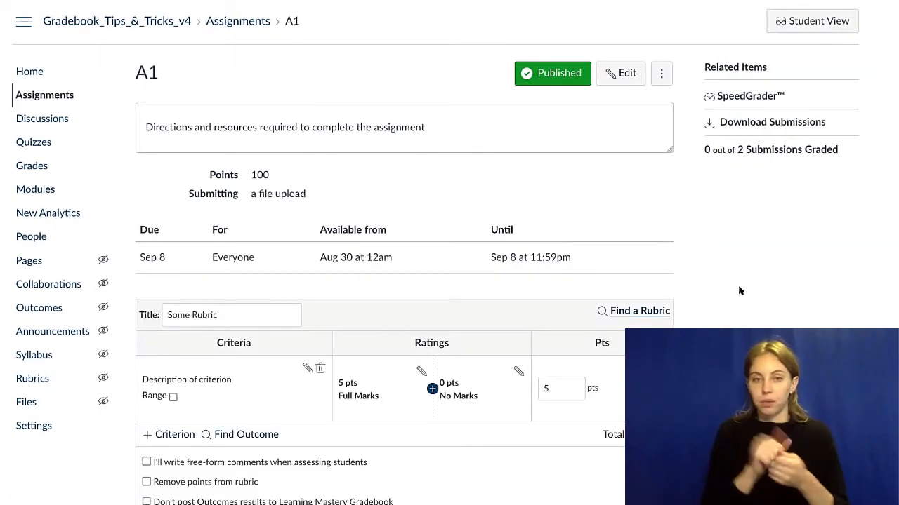
scroll(739, 292, down, 1)
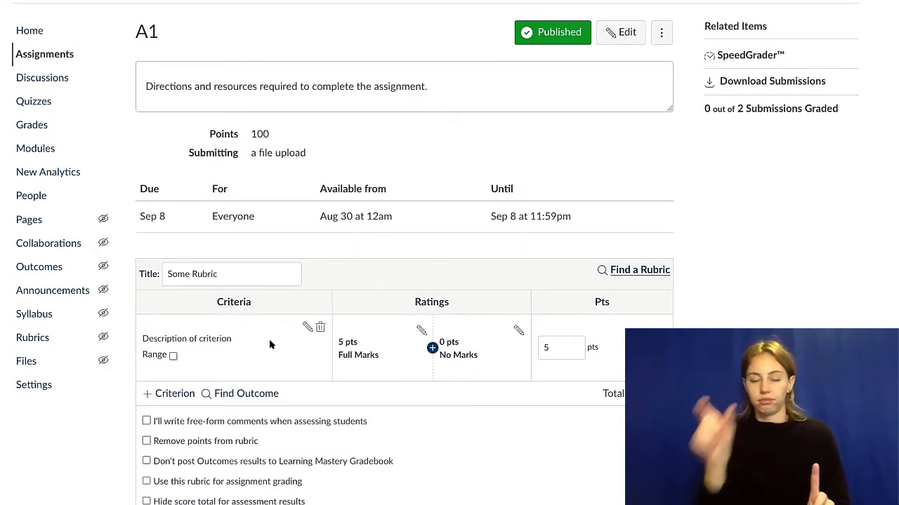
click(309, 329)
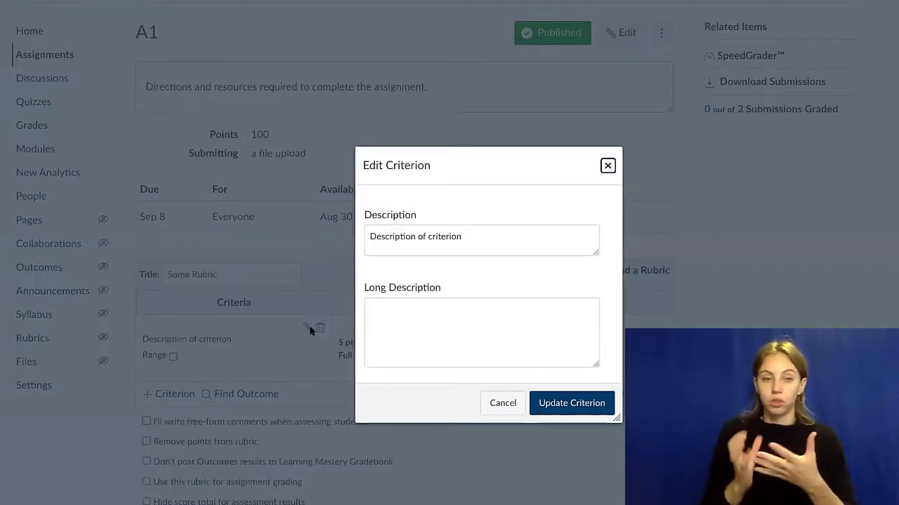
click(412, 236)
text(Use o)
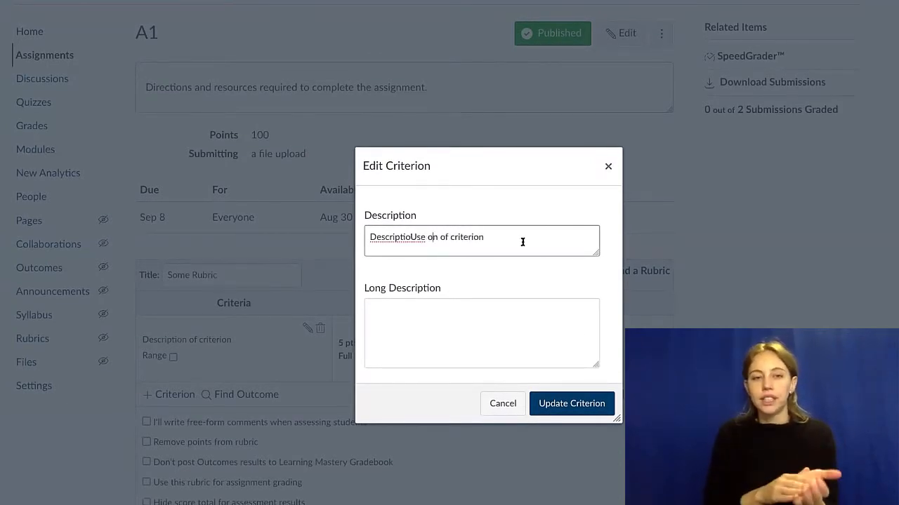
drag(510, 241, 330, 229)
text(Use of Sources)
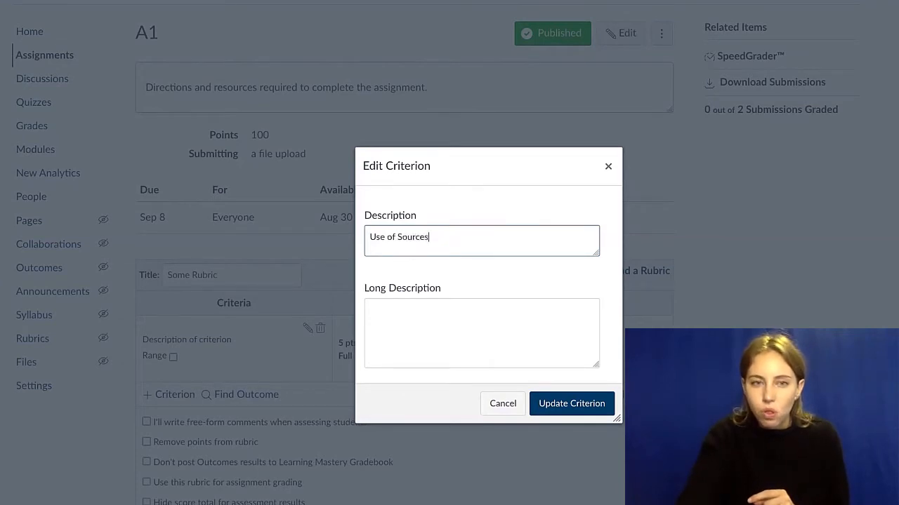
- Give the Use of Sources criterion the long description "Describe how you will evaluate" and save the criterion
click(380, 302)
text(Describe how you )
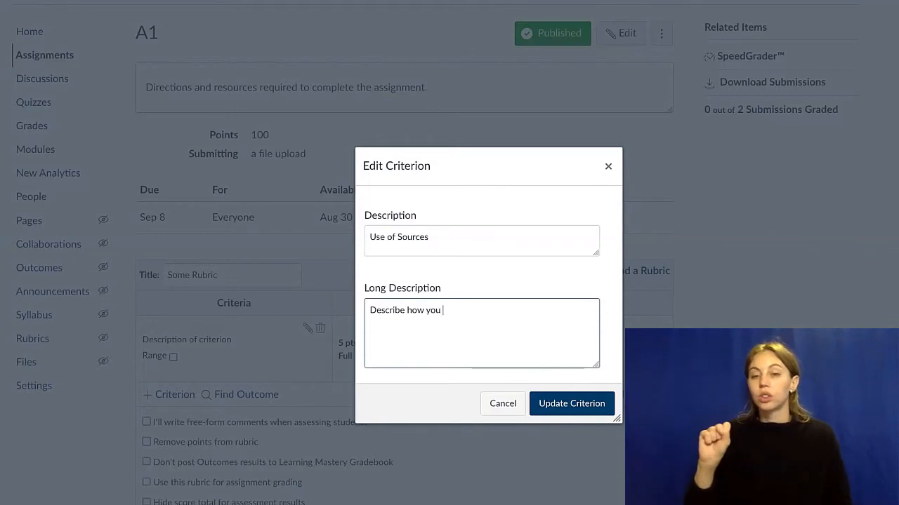
text(will eavluate)
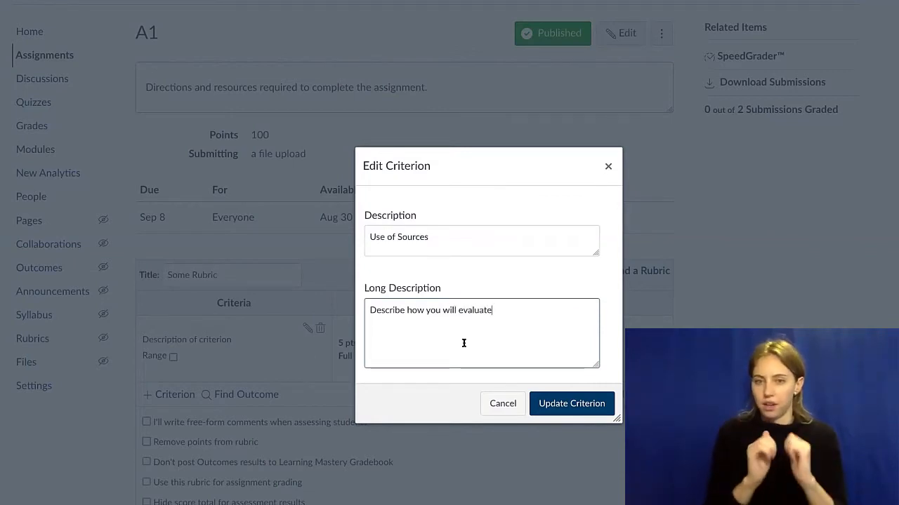
click(552, 402)
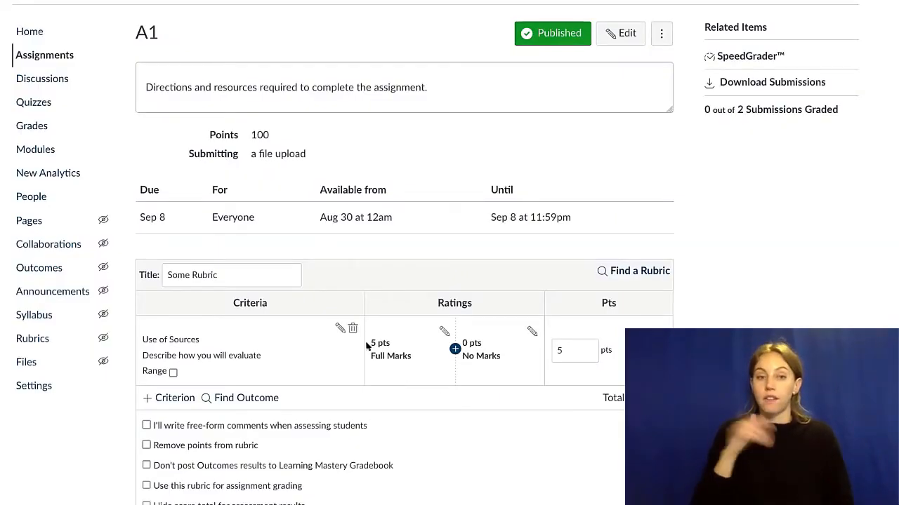
- Set the Use of Sources criterion's maximum to 20 points
click(580, 358)
key(BackSpace)
text(20)
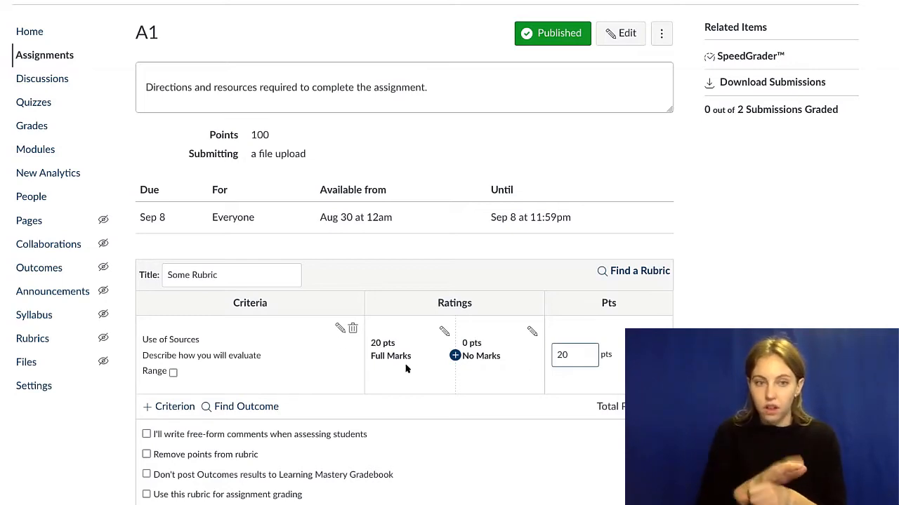
- Retitle the 0-point rating of the Use of Sources criterion as "Does not use sources"
click(532, 332)
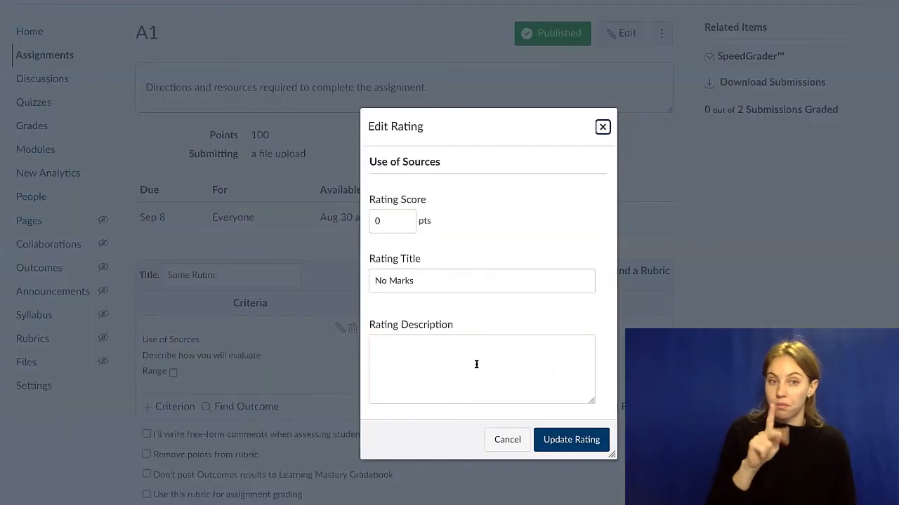
triple_click(373, 281)
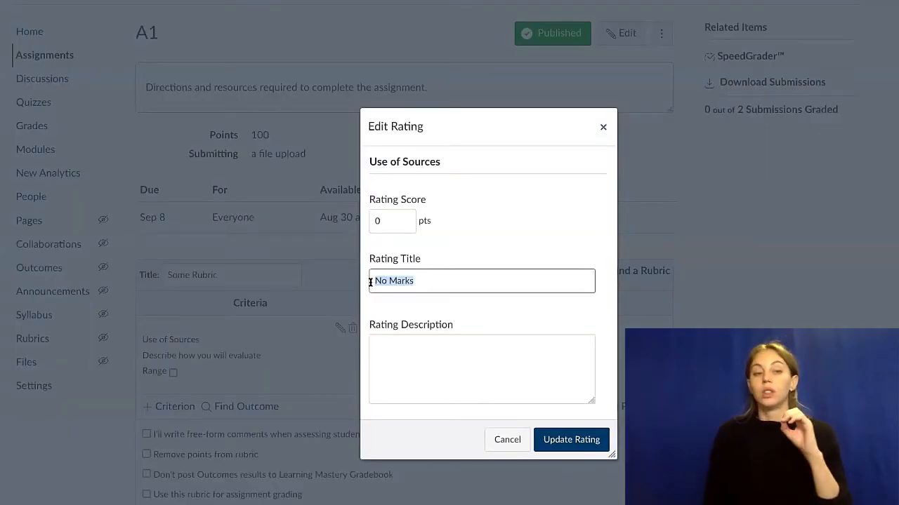
text(Does not have sourc)
key(BackSpace)
key(BackSpace)
key(BackSpace)
key(BackSpace)
key(BackSpace)
key(BackSpace)
key(BackSpace)
key(BackSpace)
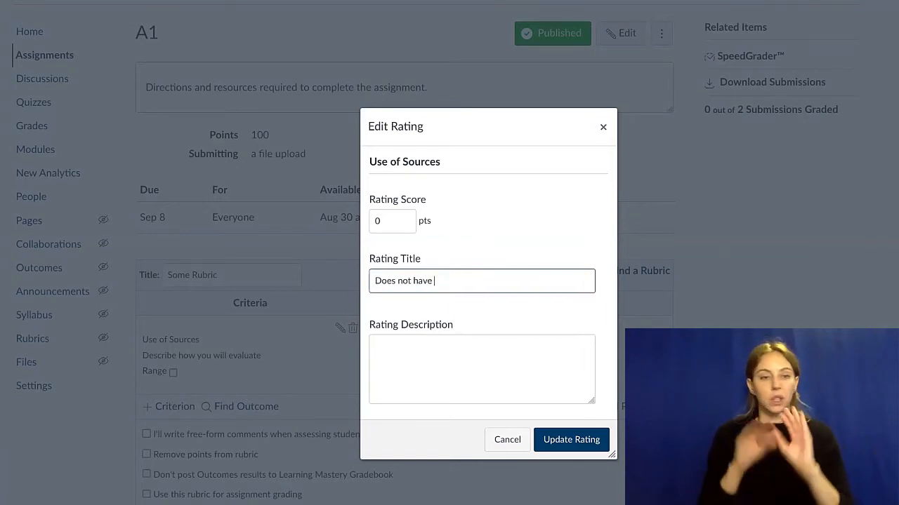
key(BackSpace)
key(BackSpace)
text(use s)
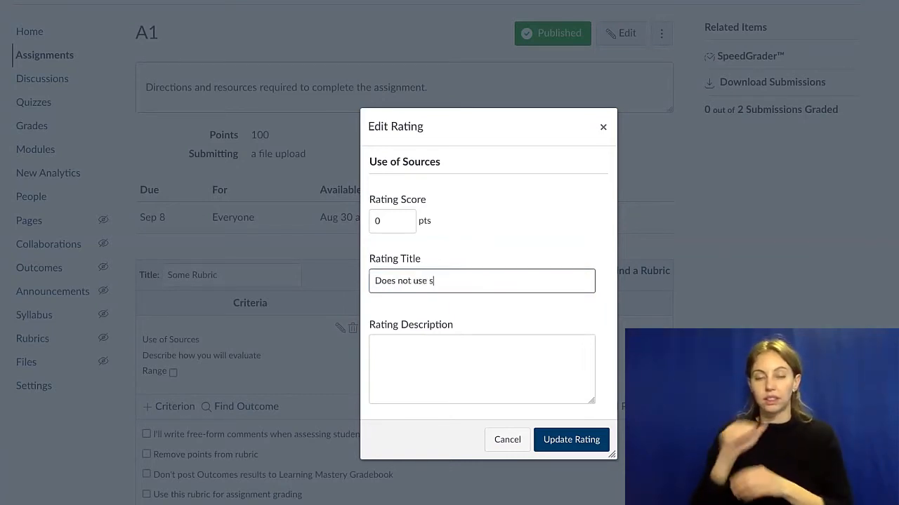
text(ources)
click(566, 442)
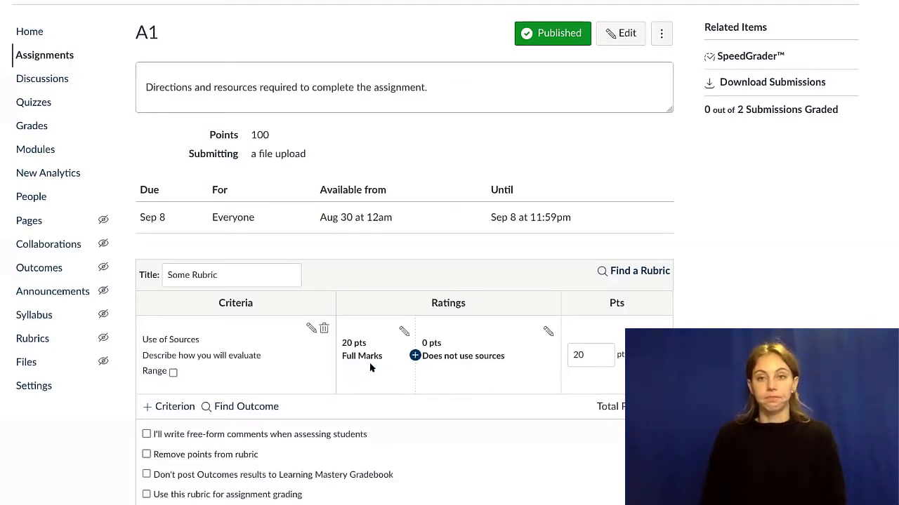
- Add a 14-point rating titled "Meets source expectations" between the full-marks and zero ratings of Use of Sources
click(415, 356)
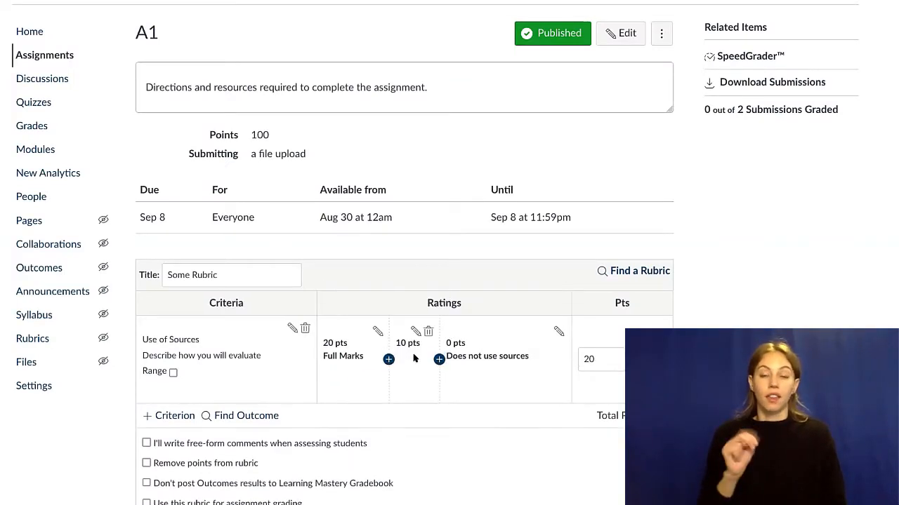
double_click(377, 243)
text(14)
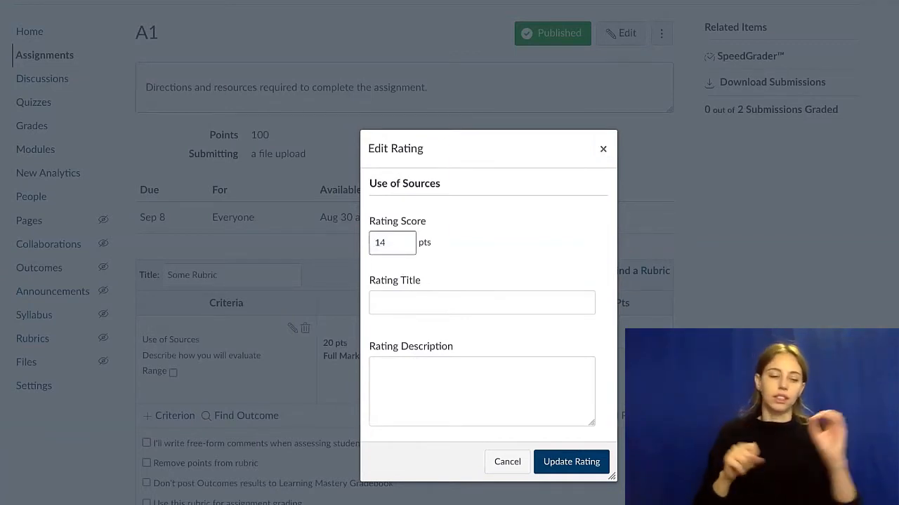
click(397, 298)
text(Me)
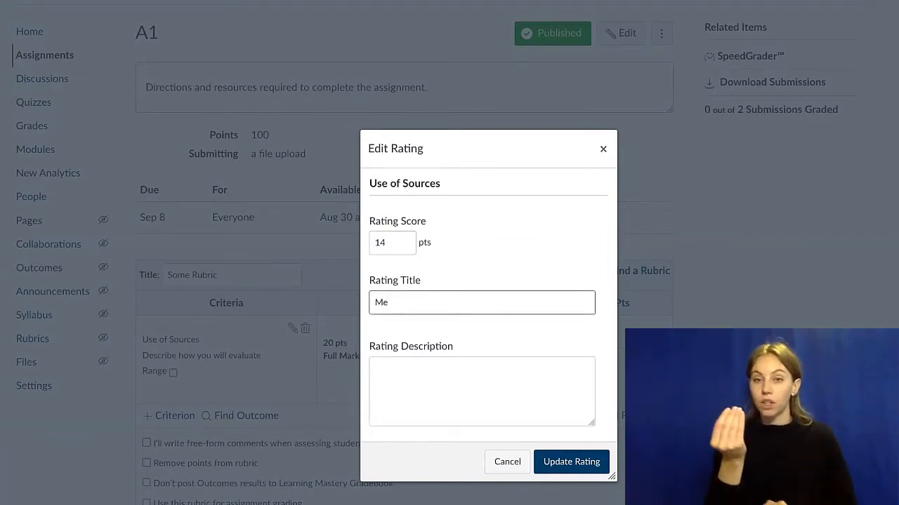
text(ets source expe)
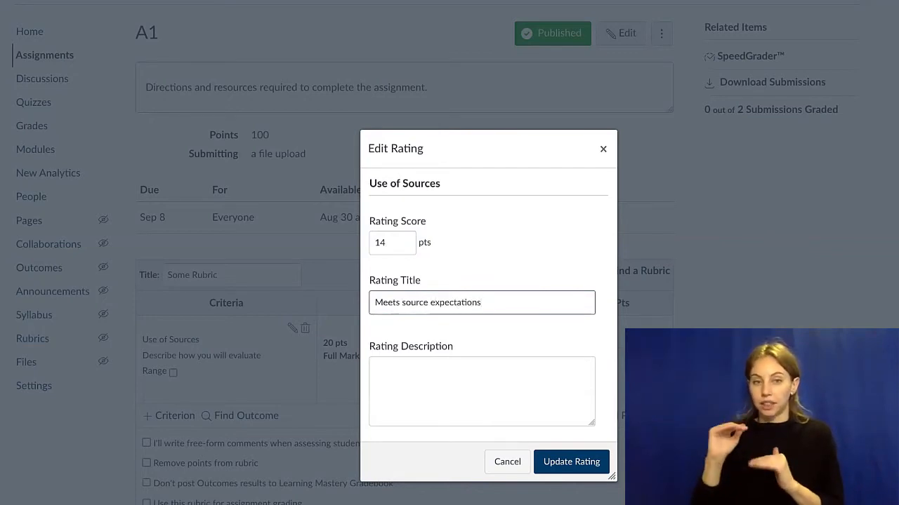
text(ctations)
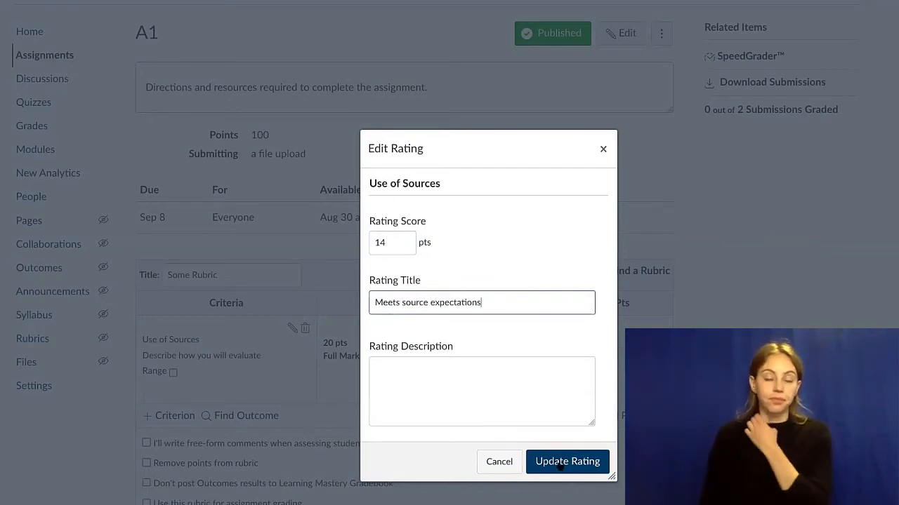
click(560, 463)
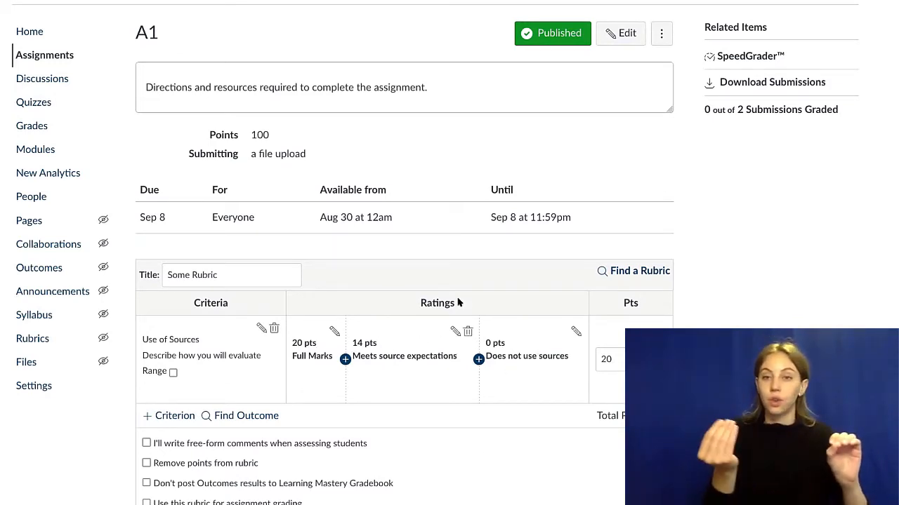
click(478, 359)
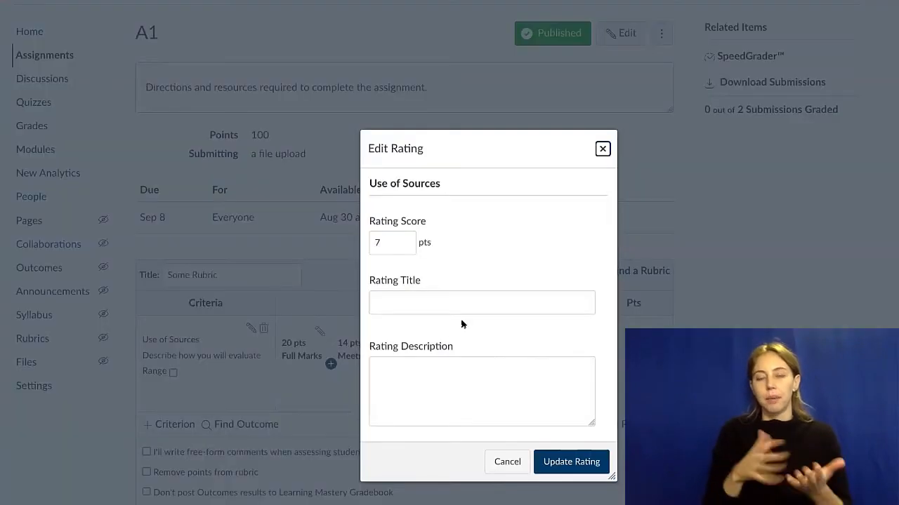
click(568, 461)
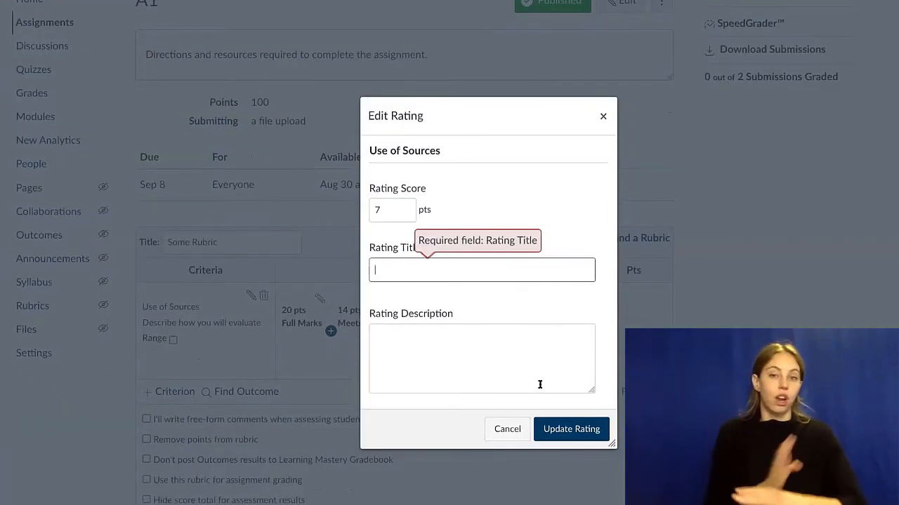
click(413, 267)
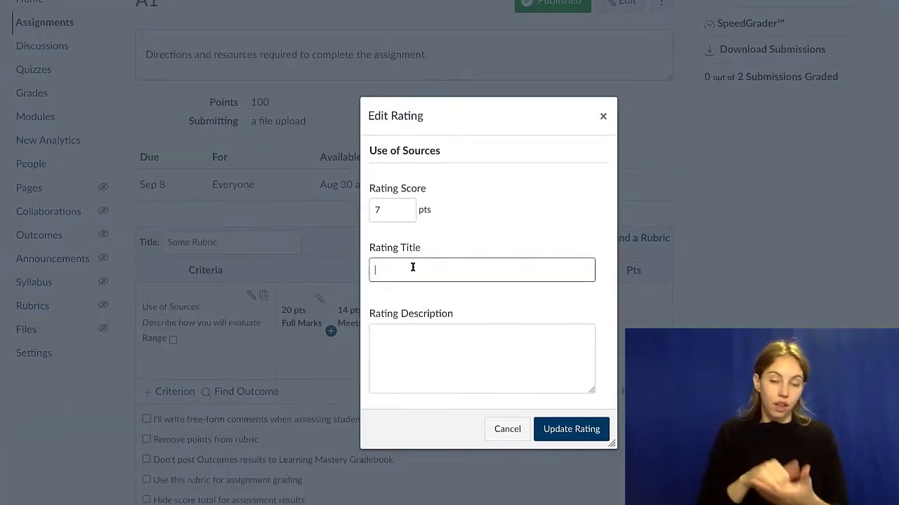
click(520, 427)
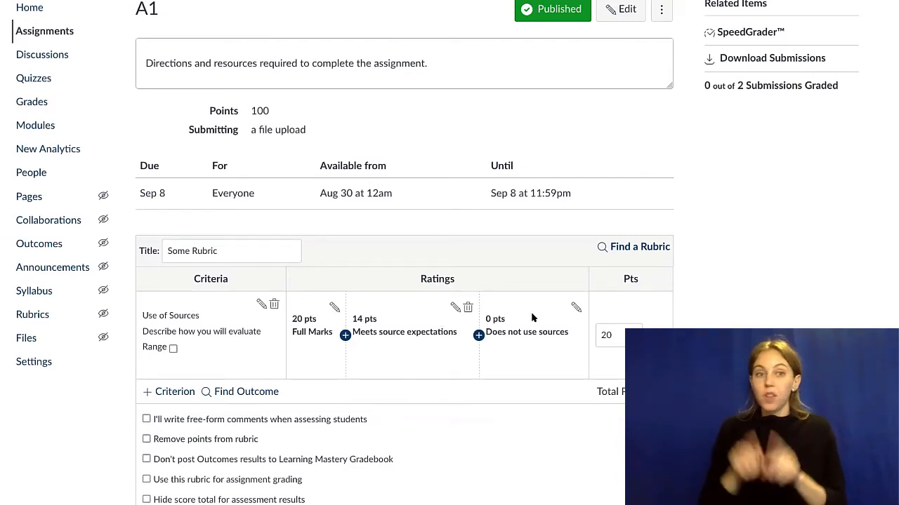
- Try the rubric option for writing free-form comments when assessing students, and turn it off again
click(146, 419)
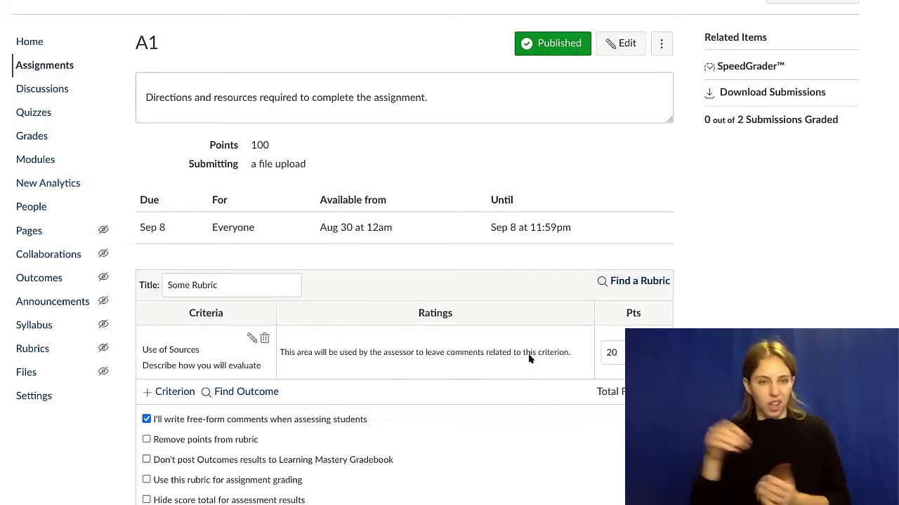
click(146, 420)
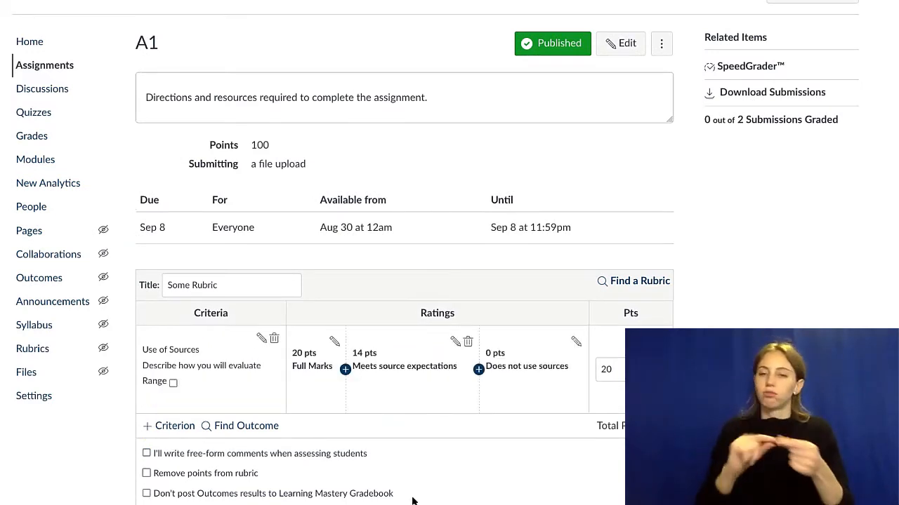
- Duplicate the Use of Sources criterion and set the copy's description to "Content"
scroll(621, 489, down, 1)
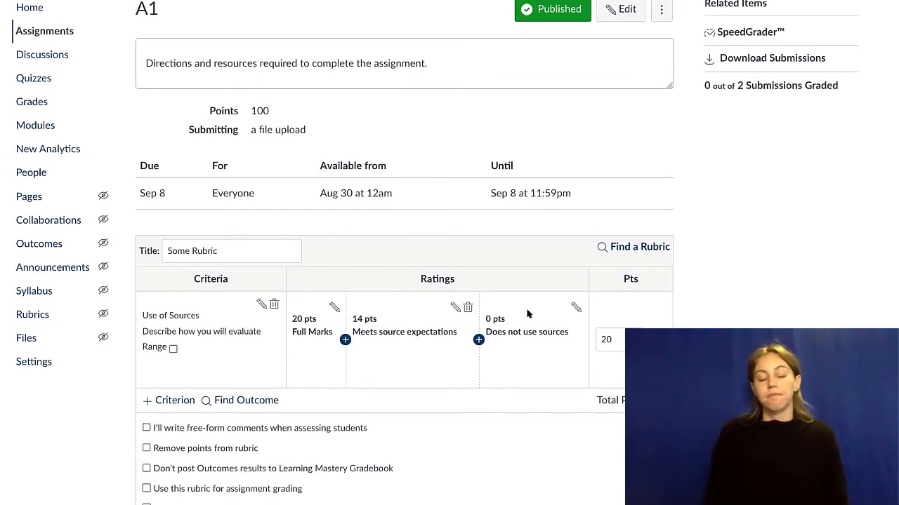
click(172, 404)
scroll(182, 469, down, 1)
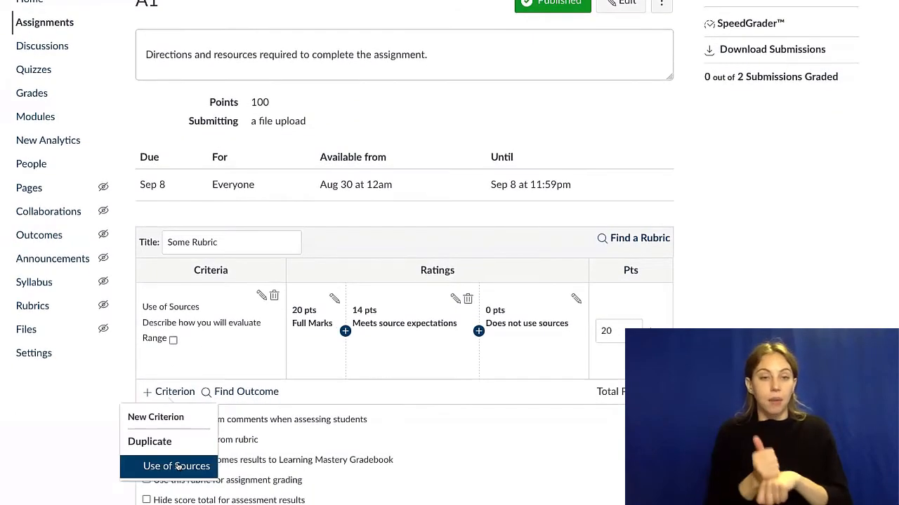
click(180, 467)
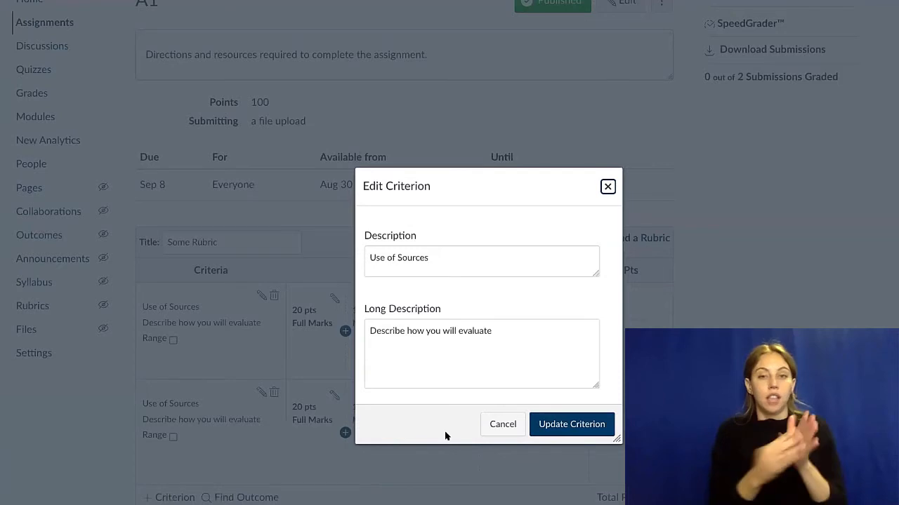
triple_click(407, 258)
text(E)
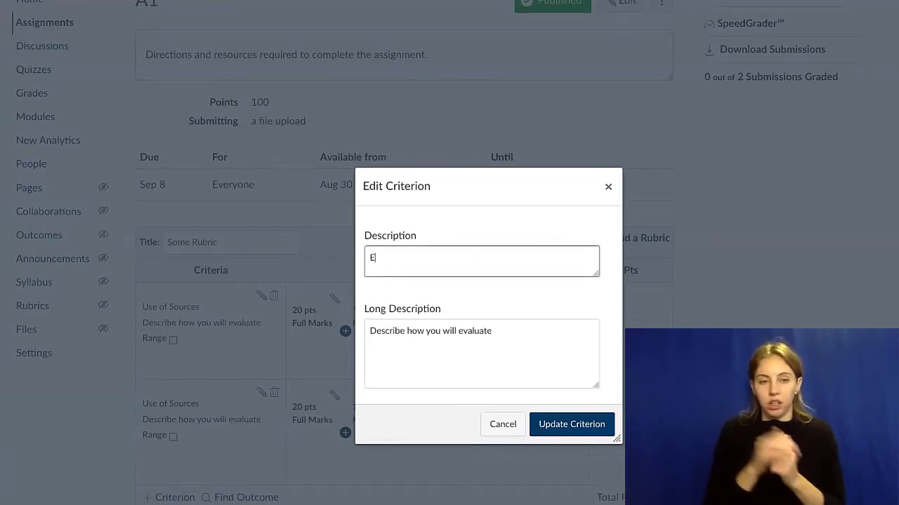
text(ontent)
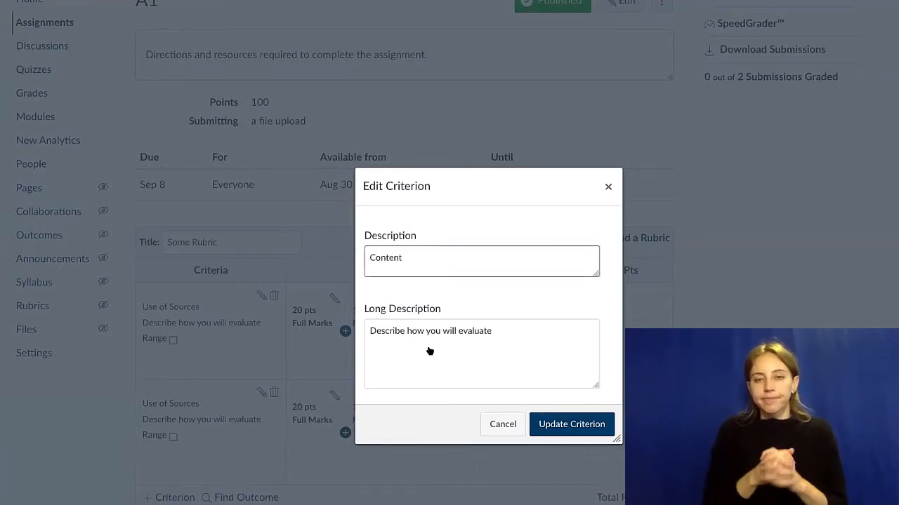
click(569, 425)
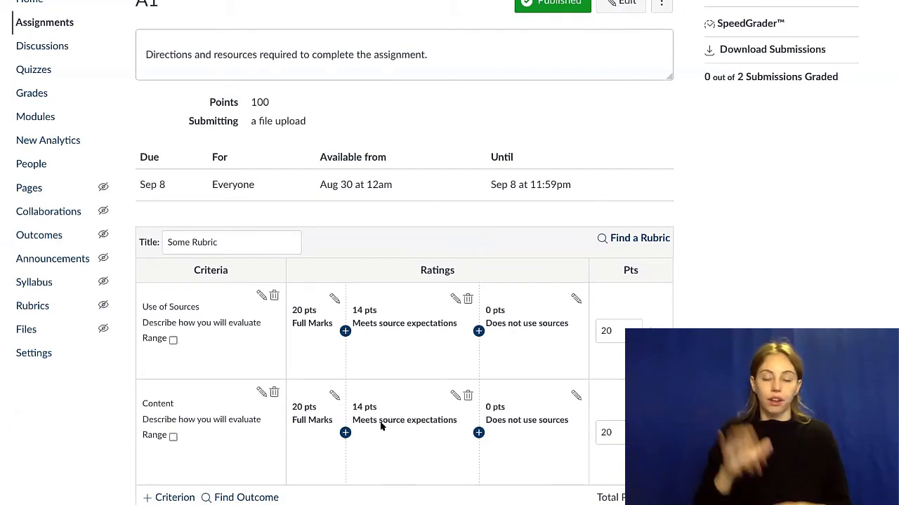
- Set the title of the new rubric to "Essay Rubric"
scroll(437, 435, down, 1)
scroll(437, 438, up, 2)
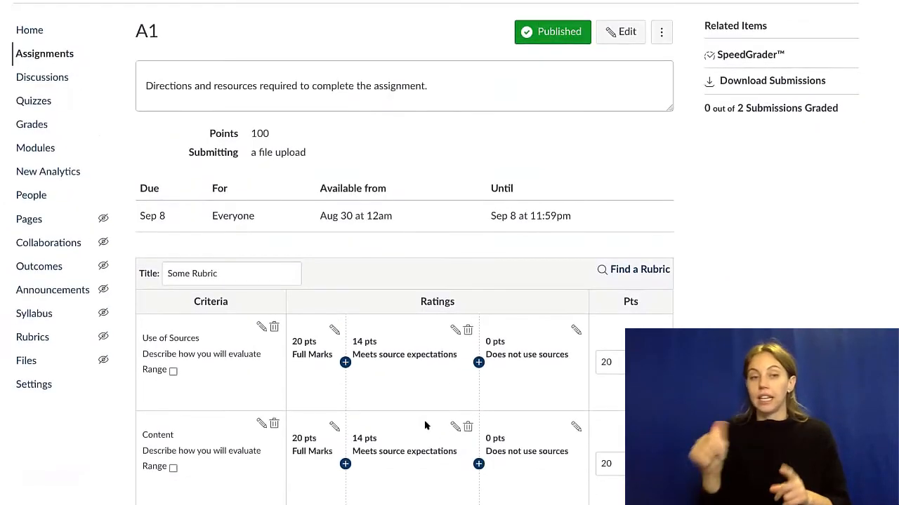
scroll(425, 426, down, 1)
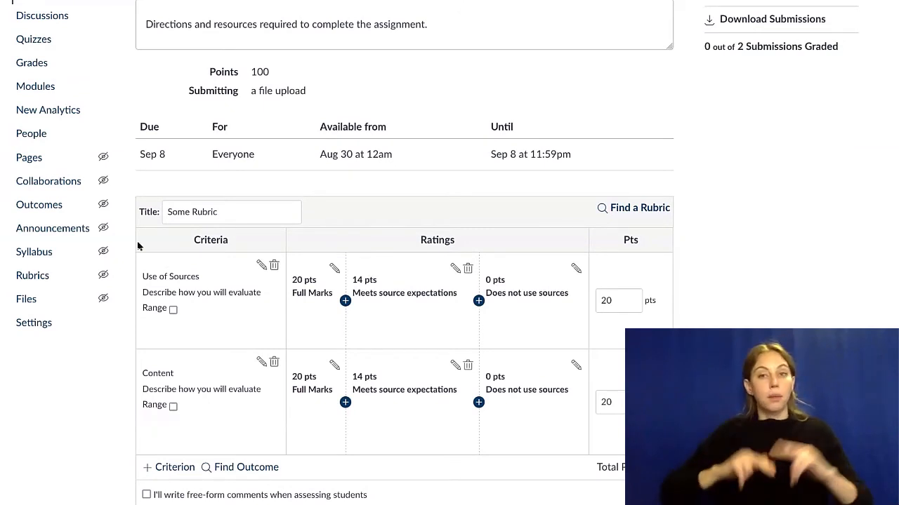
click(223, 211)
drag(217, 211, 158, 212)
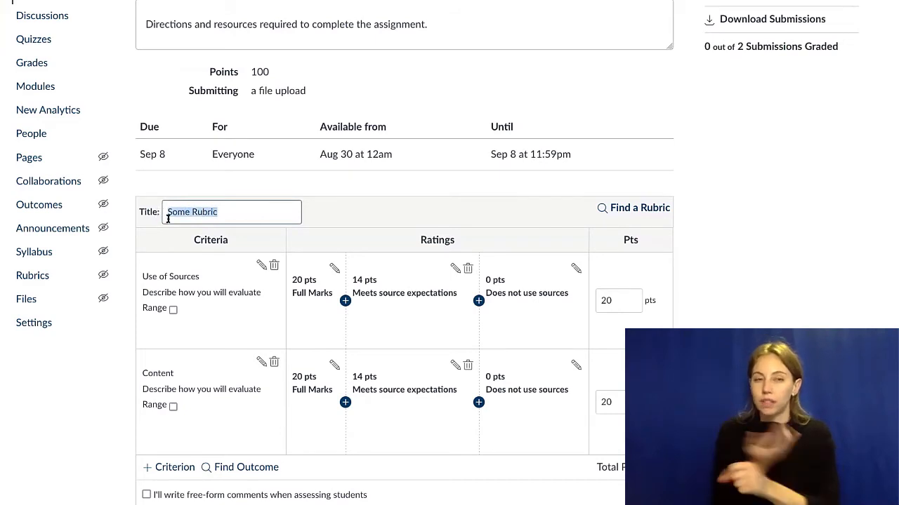
scroll(204, 220, up, 1)
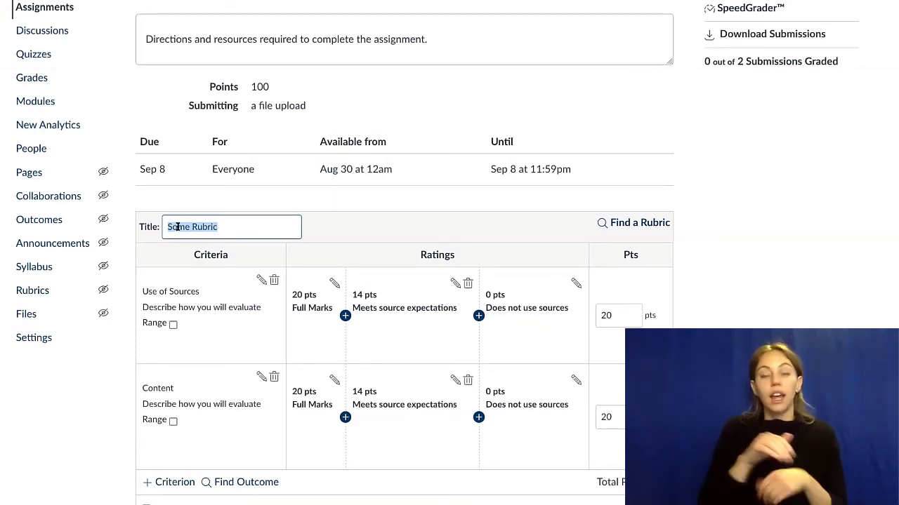
text(Essay)
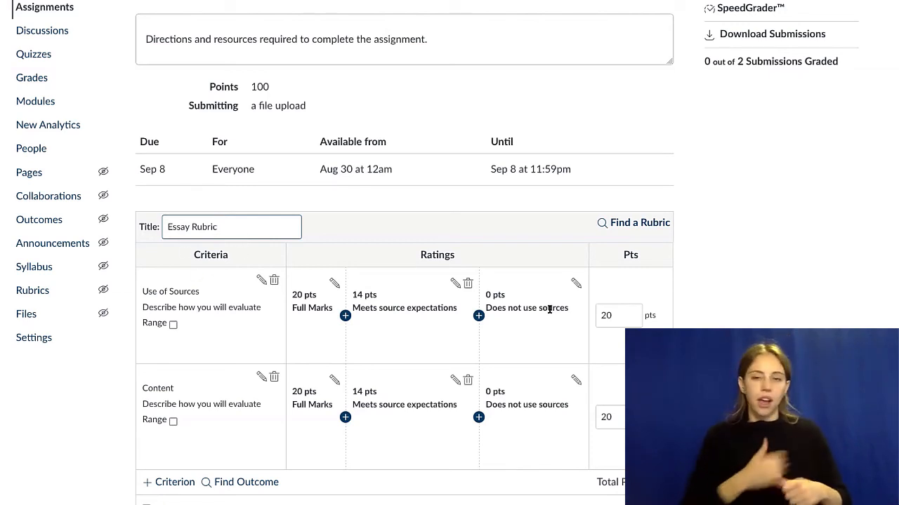
scroll(437, 327, down, 3)
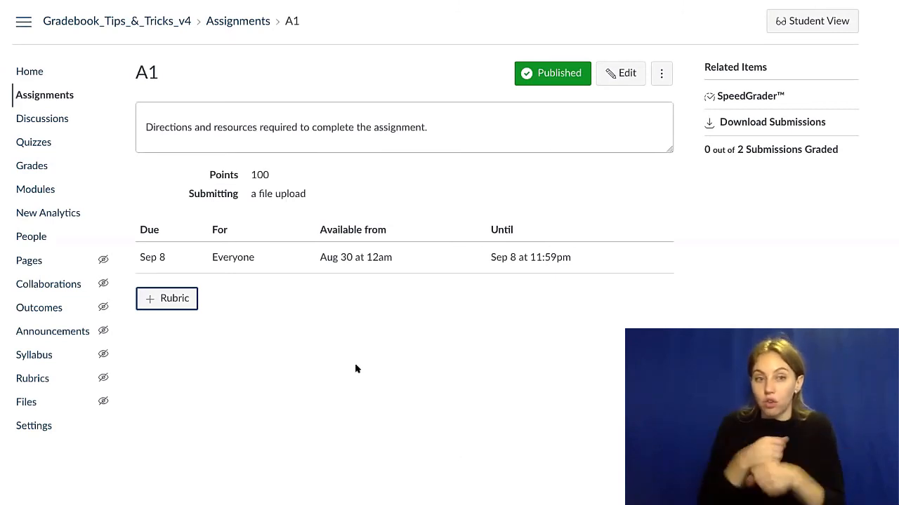
- Start a new rubric for assignment A1 and browse the existing rubrics available from other courses
click(174, 300)
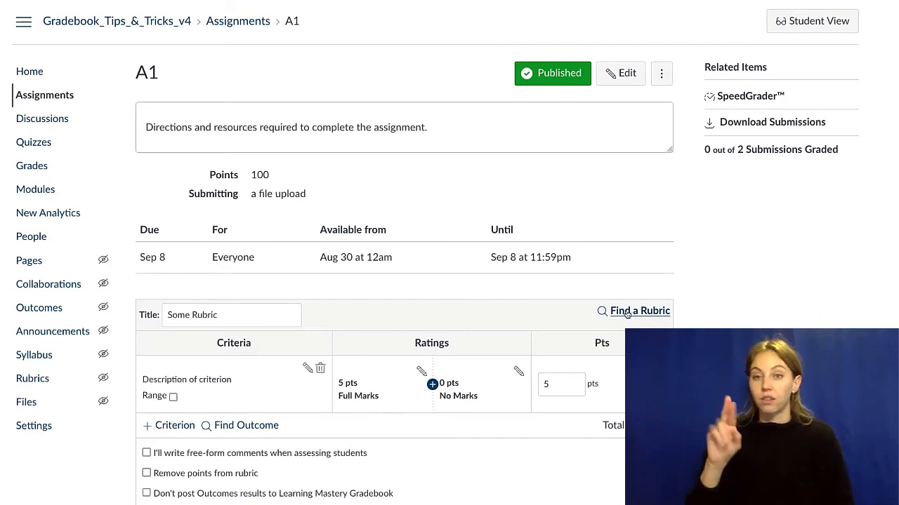
click(628, 312)
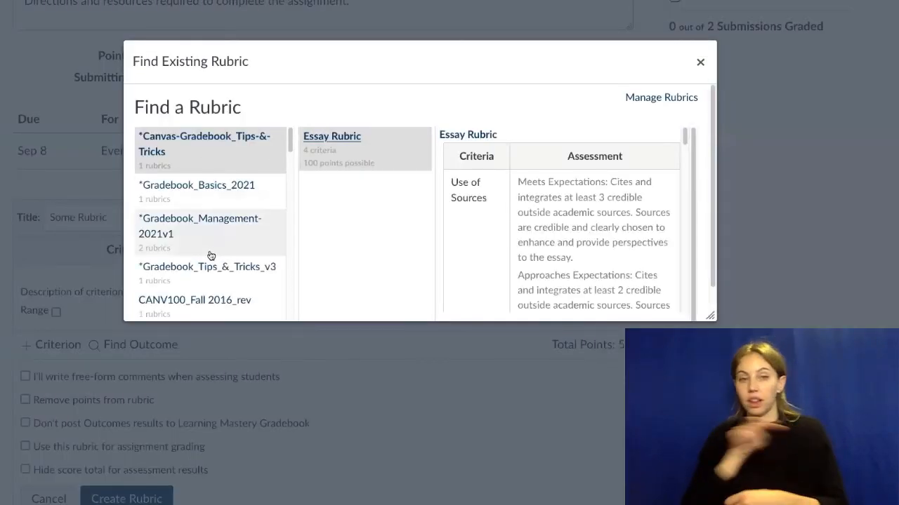
scroll(208, 261, down, 2)
scroll(209, 265, up, 3)
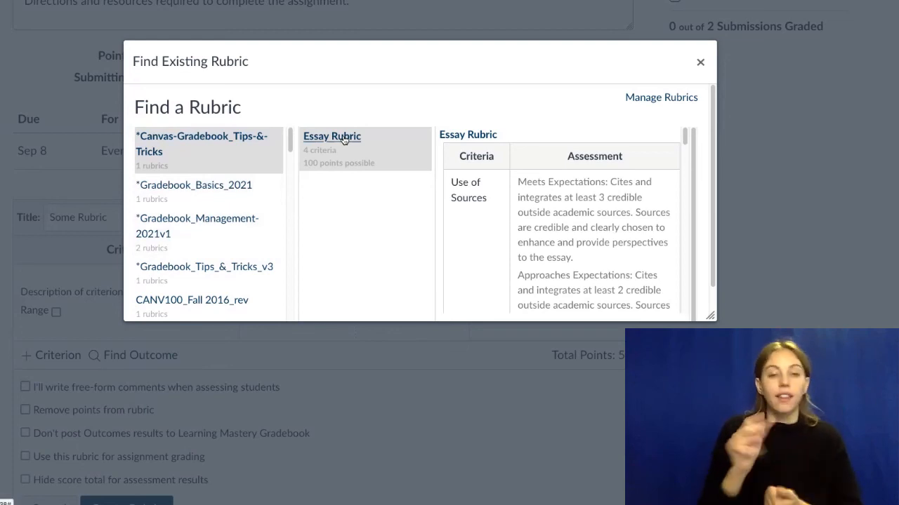
- Review the Essay Rubric from the *Canvas-Gradebook_Tips-&-Tricks course and use it for the assignment
scroll(711, 319, down, 1)
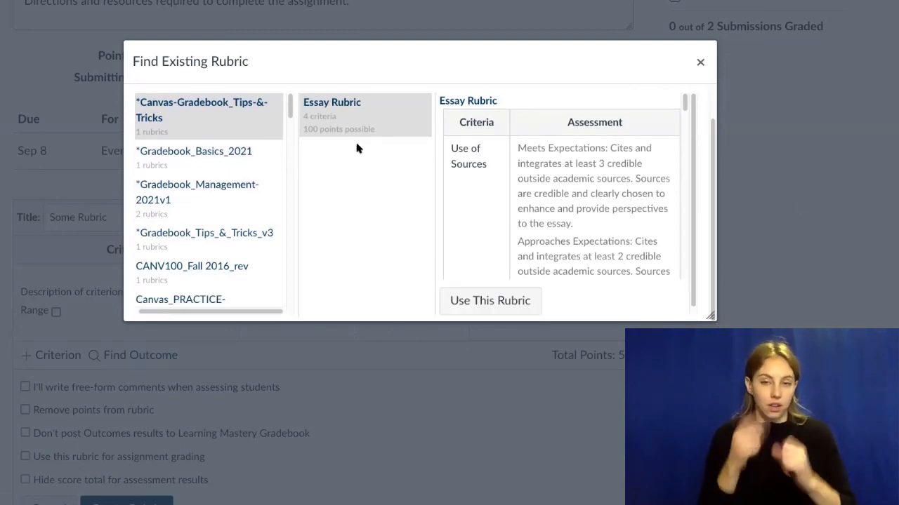
scroll(595, 225, down, 15)
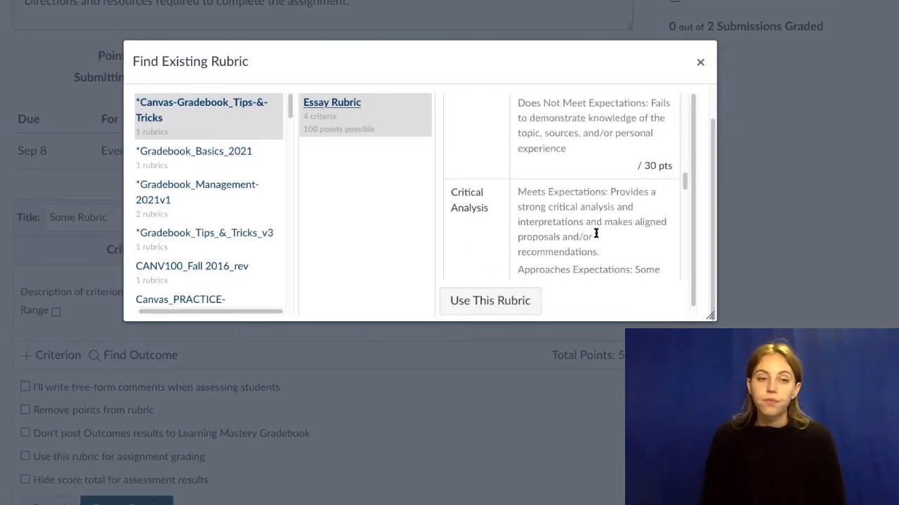
scroll(597, 236, down, 3)
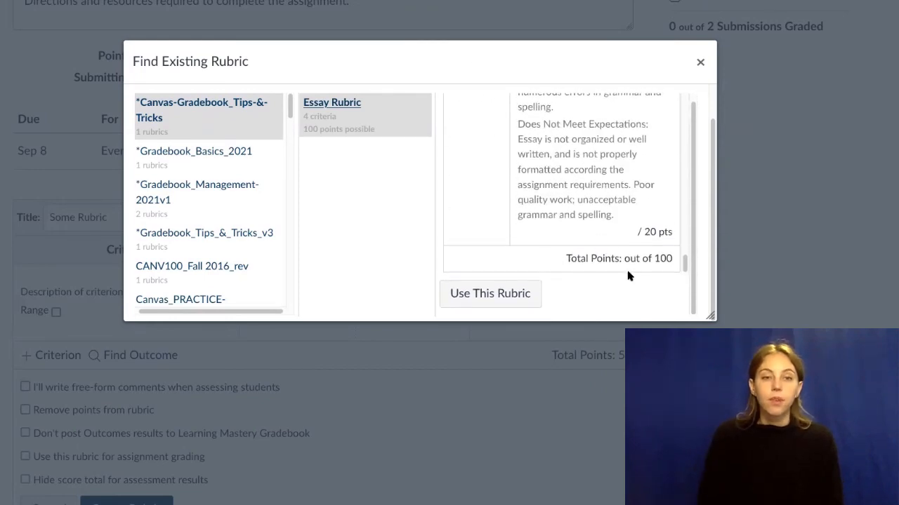
click(498, 293)
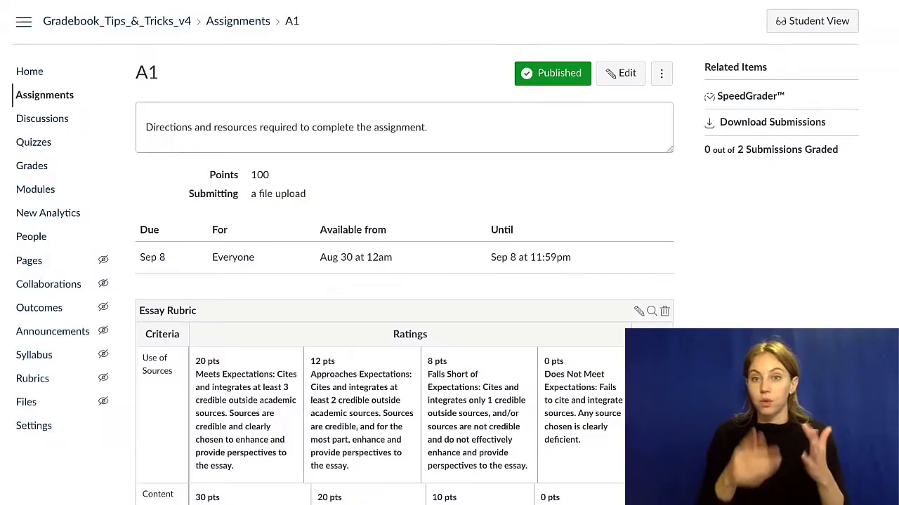
scroll(405, 281, down, 6)
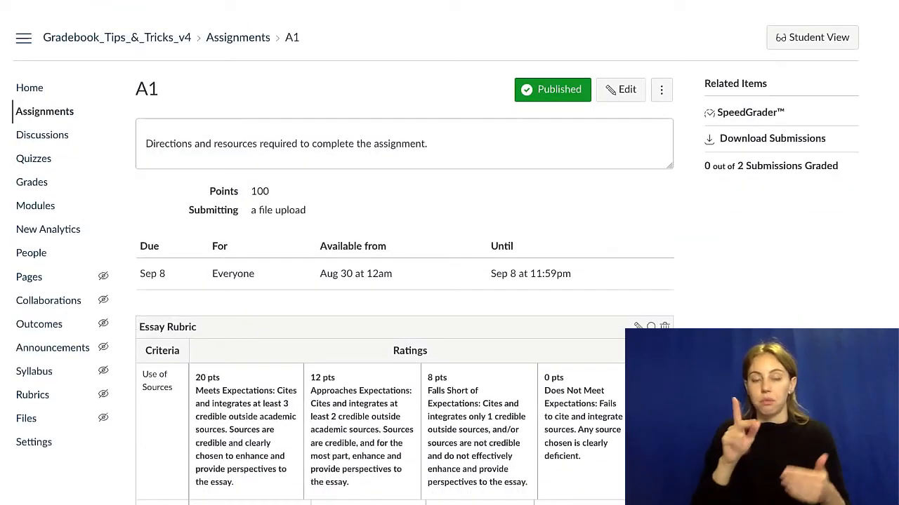
scroll(404, 281, down, 1)
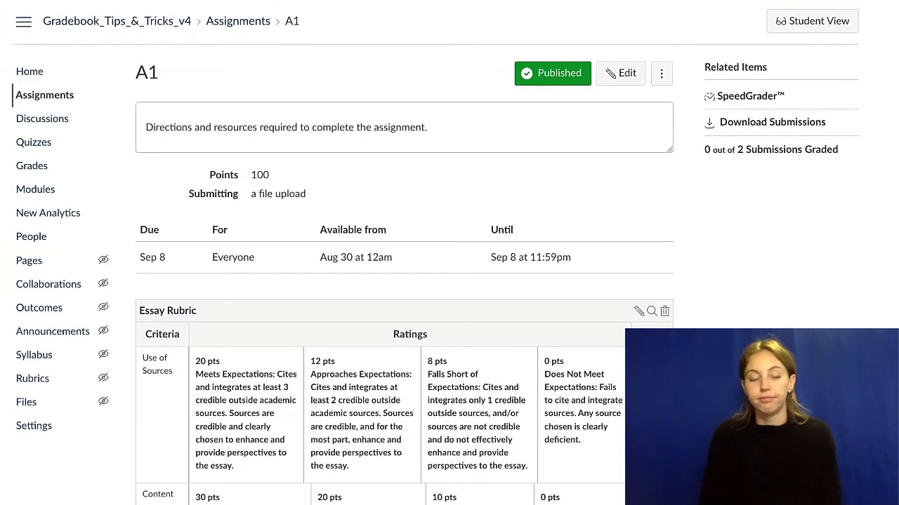